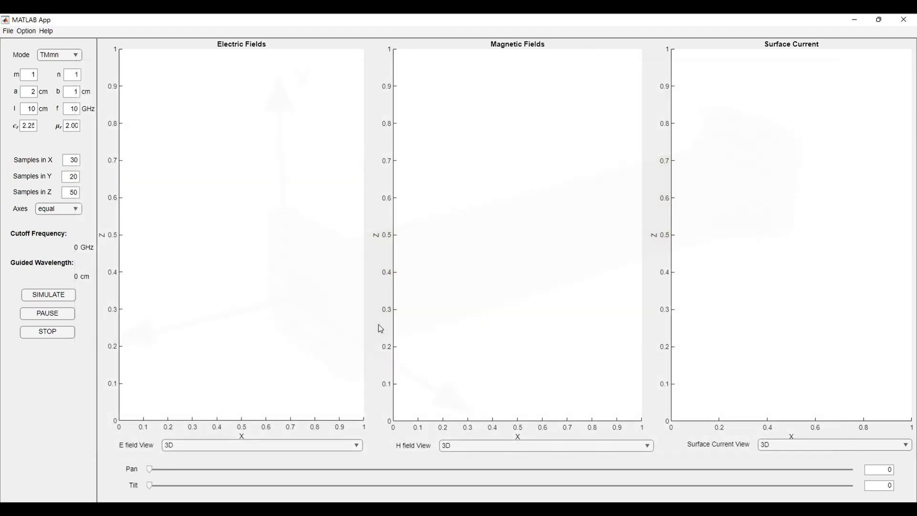
# Read through the simulator's documentation from the Help menu, then close it
pyautogui.click(45, 31)
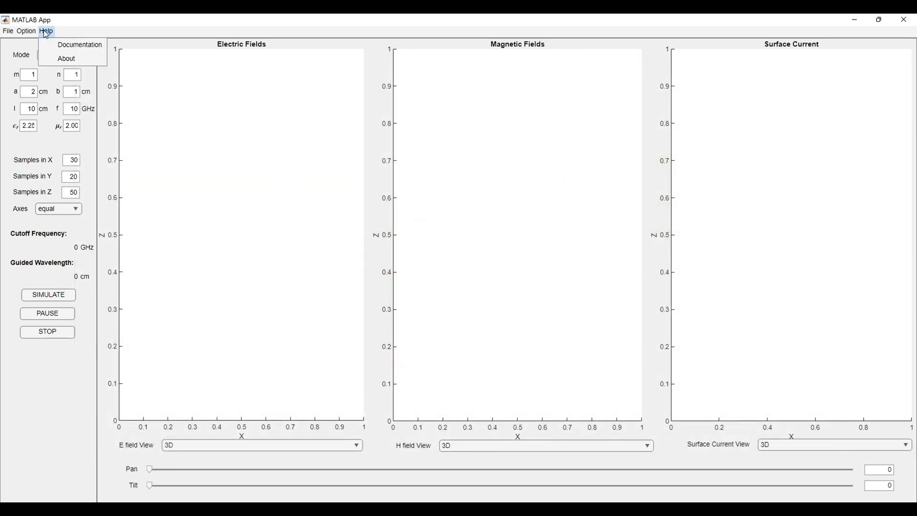
pyautogui.click(66, 44)
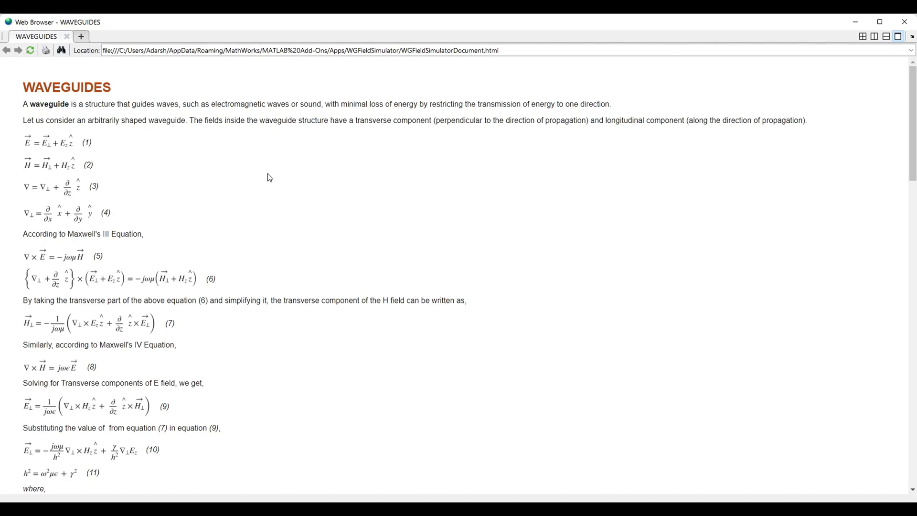
pyautogui.scroll(-10, 268, 174)
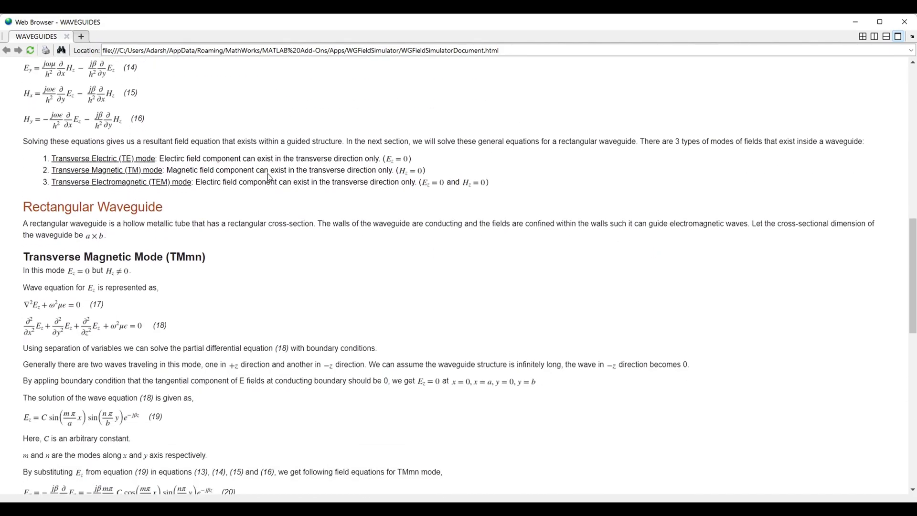
pyautogui.scroll(-4, 268, 177)
pyautogui.scroll(2, 268, 177)
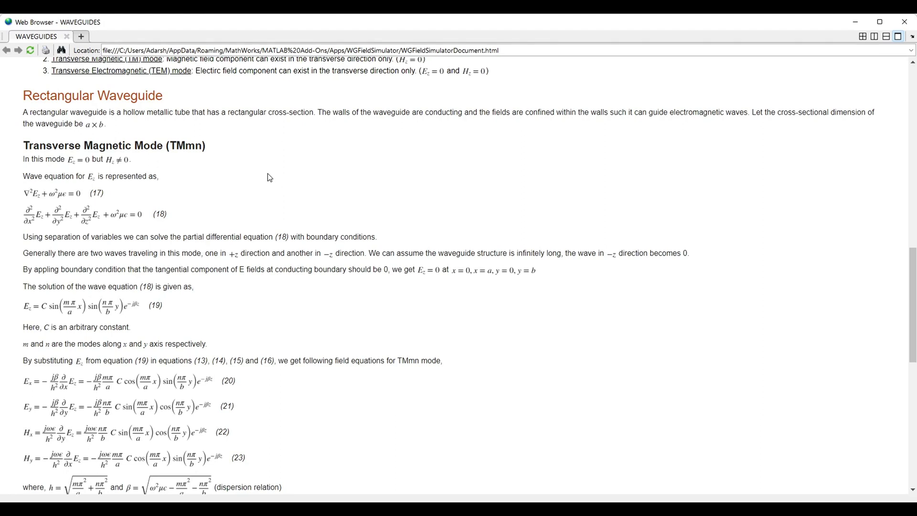
pyautogui.scroll(1, 267, 177)
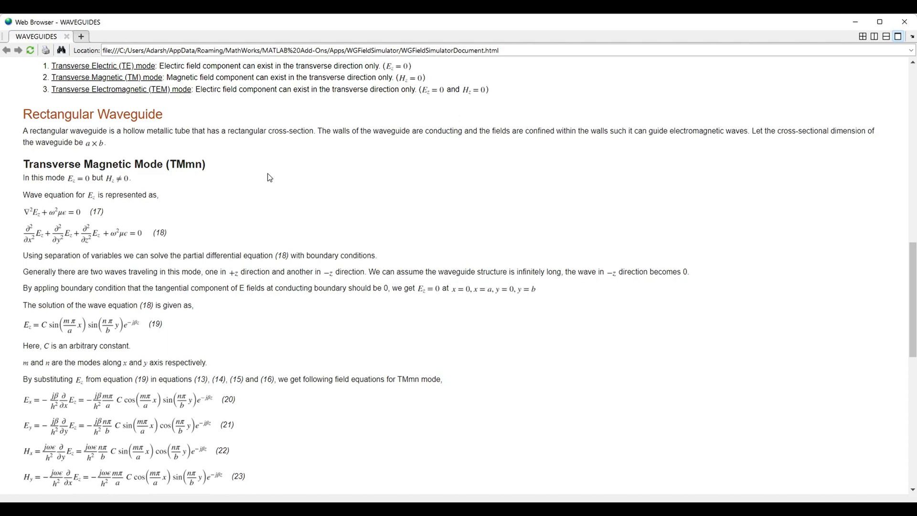
pyautogui.scroll(-10, 269, 177)
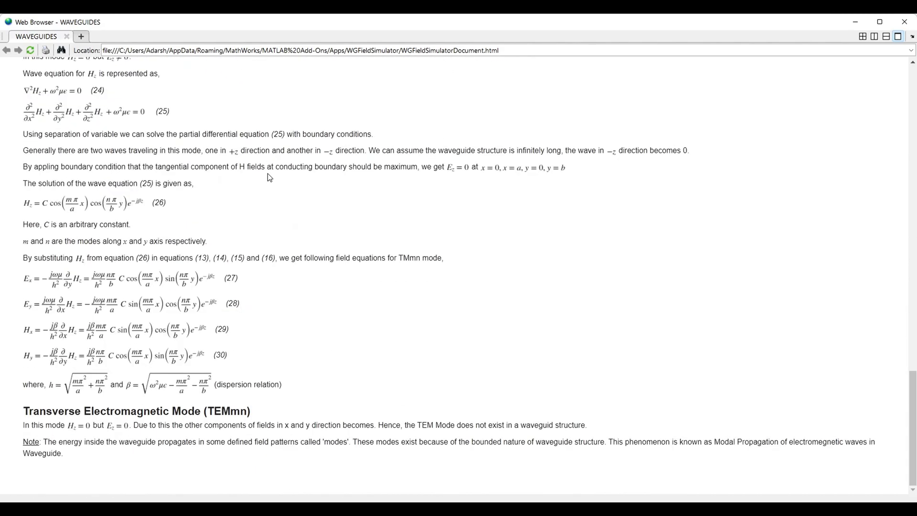
pyautogui.scroll(12, 281, 218)
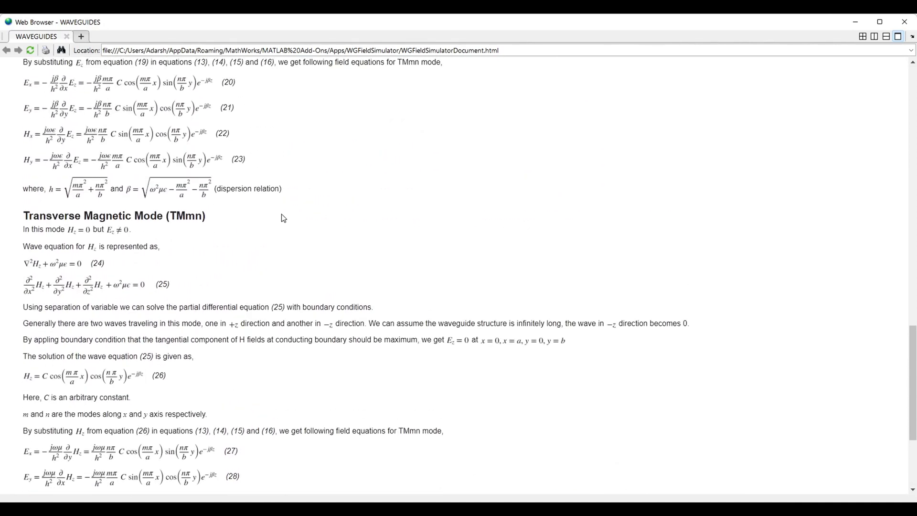
pyautogui.scroll(-12, 283, 218)
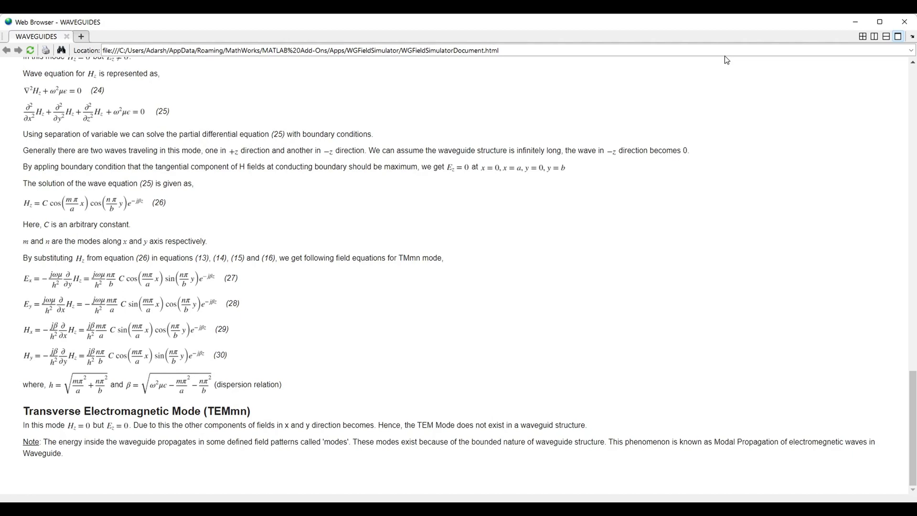
pyautogui.click(904, 22)
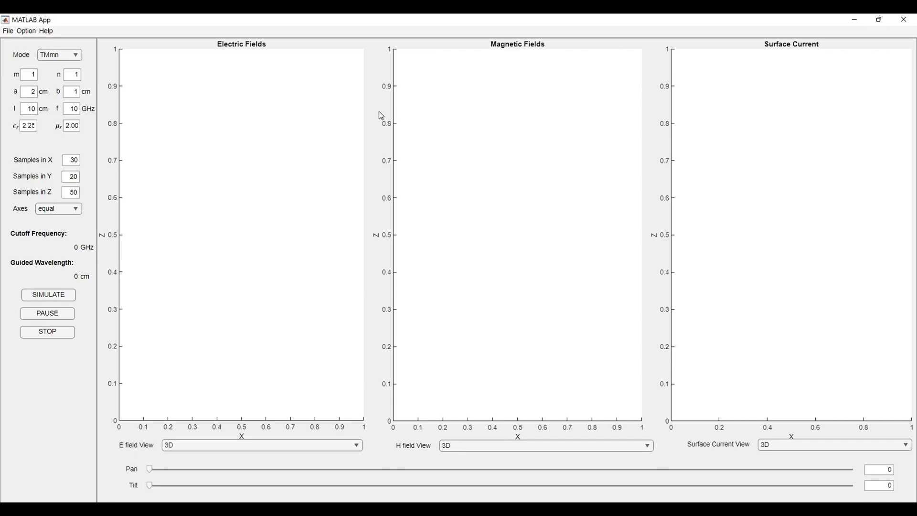
# Set the waveguide Mode to TEmn
pyautogui.click(72, 59)
pyautogui.press('Up')
pyautogui.press('Return')
pyautogui.click(71, 58)
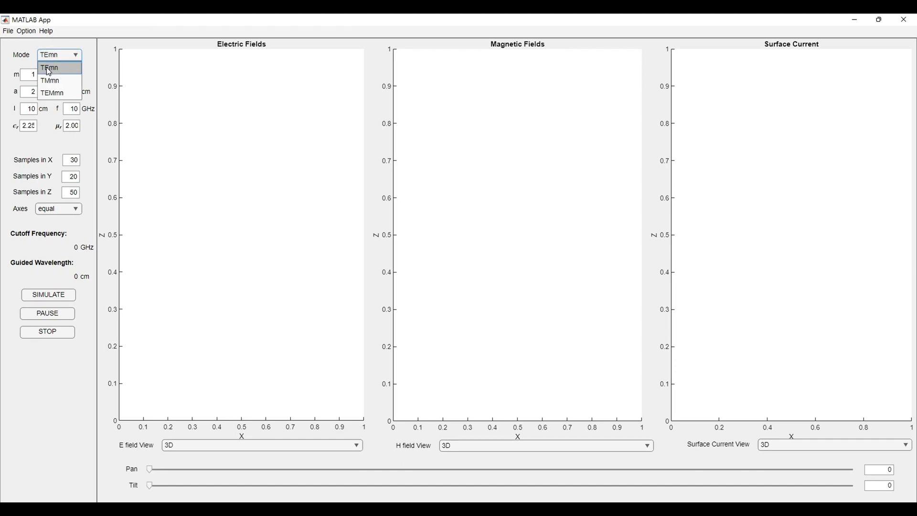
pyautogui.click(15, 71)
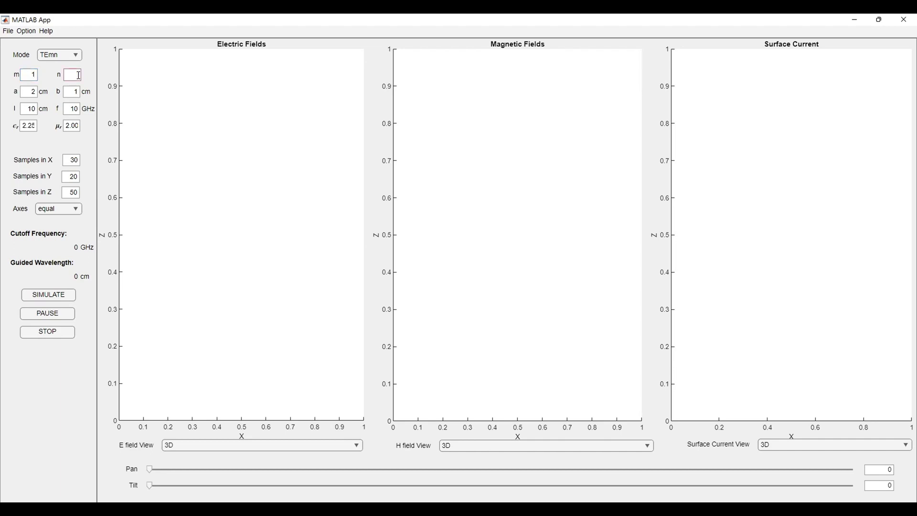
# Enter 0 for the n mode index and clear the old length value of 10
pyautogui.click(79, 75)
pyautogui.write('0')
pyautogui.click(33, 93)
pyautogui.click(35, 108)
pyautogui.press('BackSpace')
pyautogui.press('BackSpace')
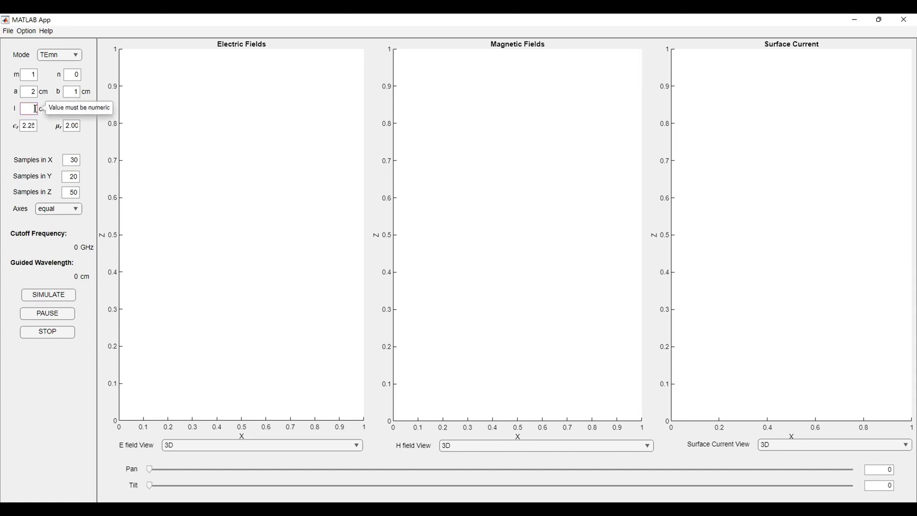
pyautogui.write('3')
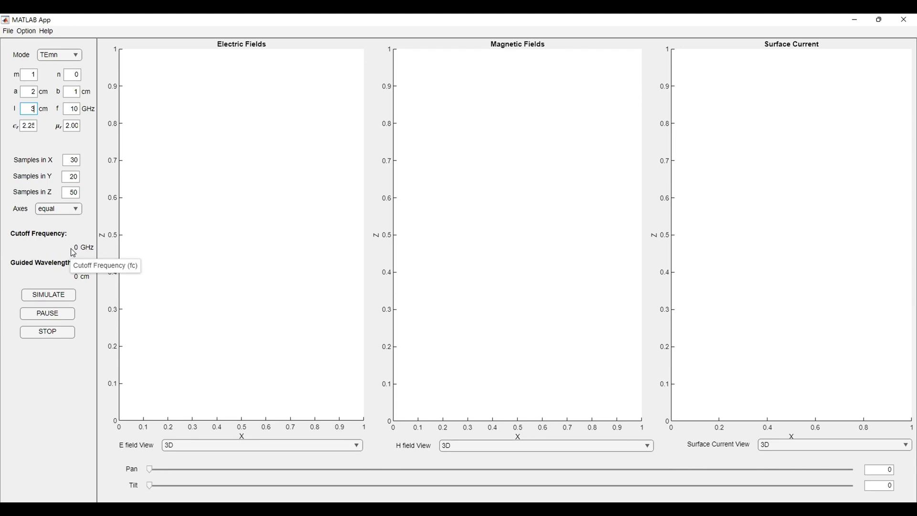
# Run the TEmn simulation and set both the Pan and Tilt sliders to 14
pyautogui.click(50, 298)
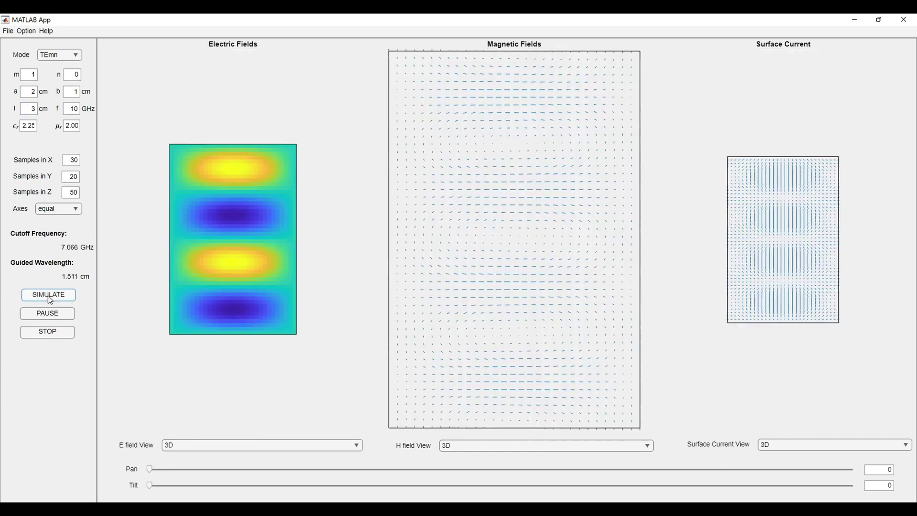
pyautogui.click(162, 469)
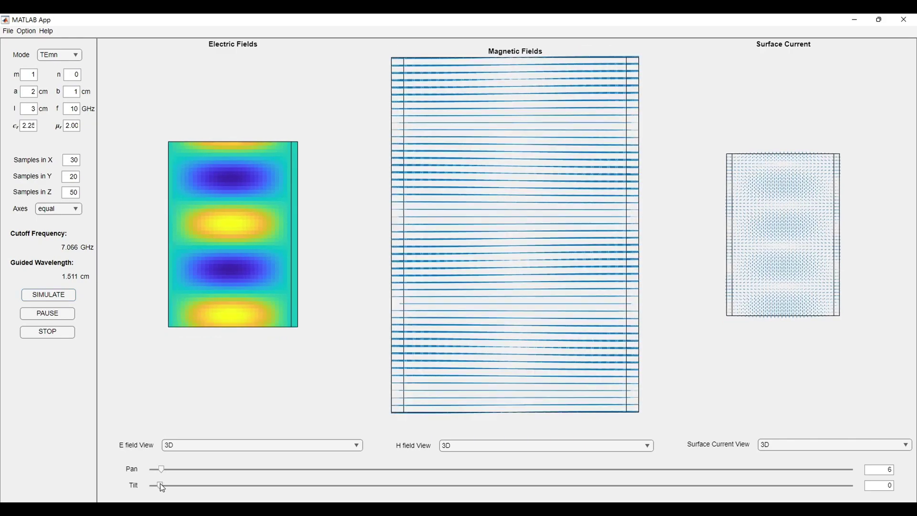
pyautogui.click(160, 484)
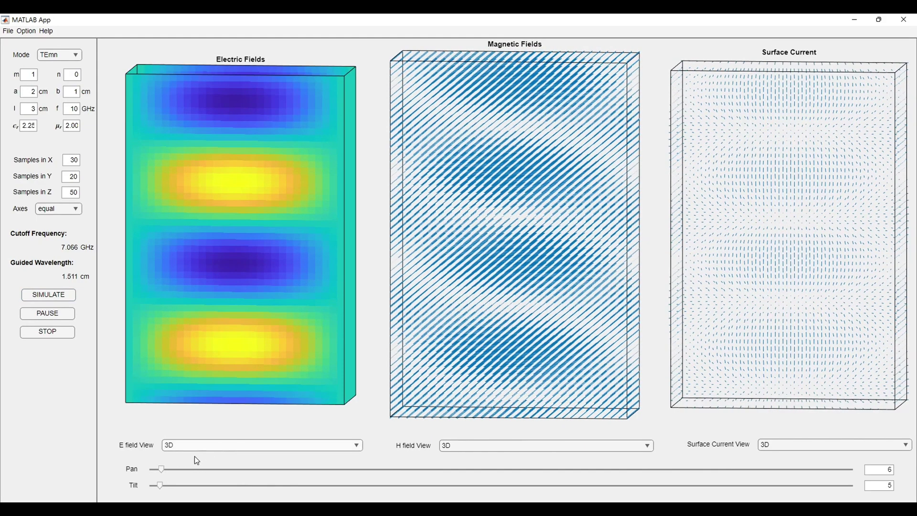
pyautogui.click(176, 469)
pyautogui.click(176, 485)
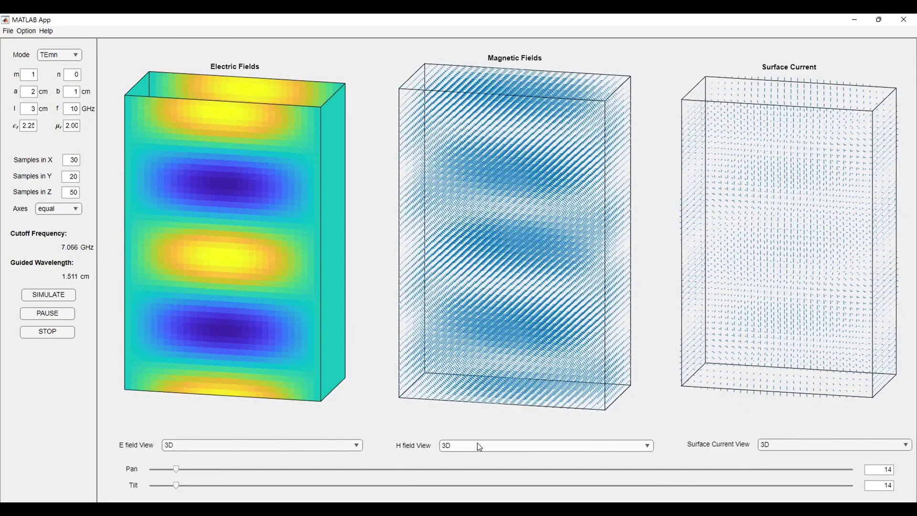
# Switch the H field and Surface Current views to Top Surface, then pause the animation
pyautogui.click(479, 445)
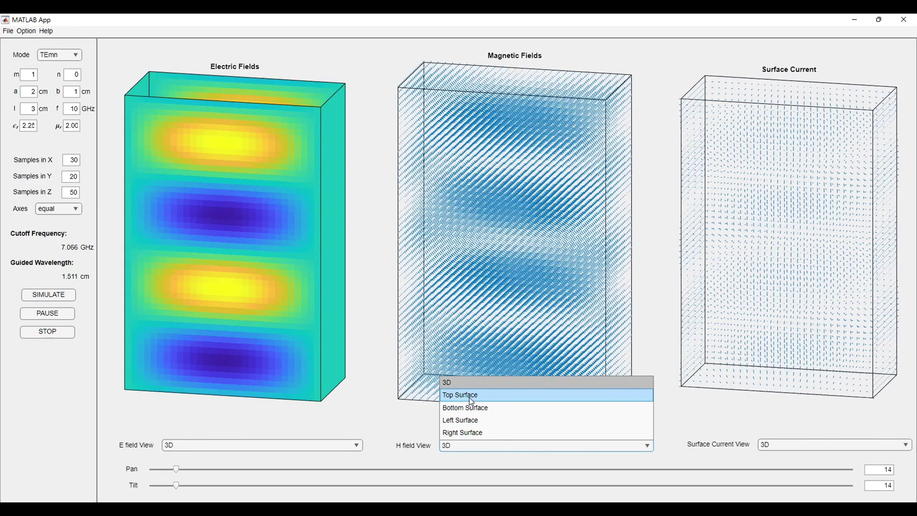
pyautogui.click(468, 397)
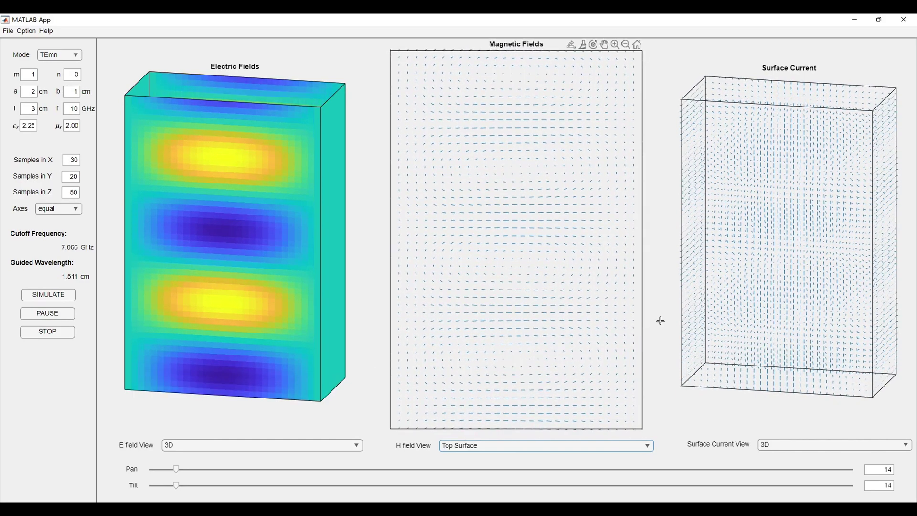
pyautogui.click(834, 444)
pyautogui.click(812, 397)
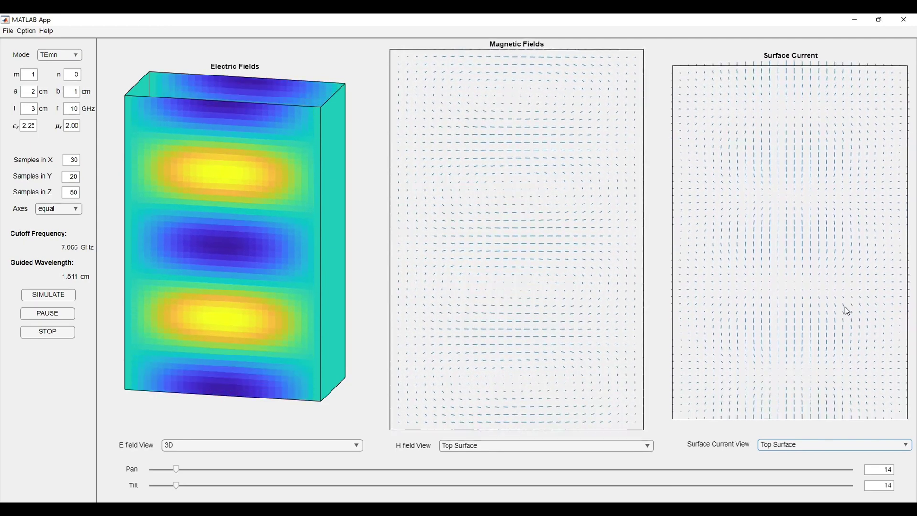
pyautogui.click(45, 316)
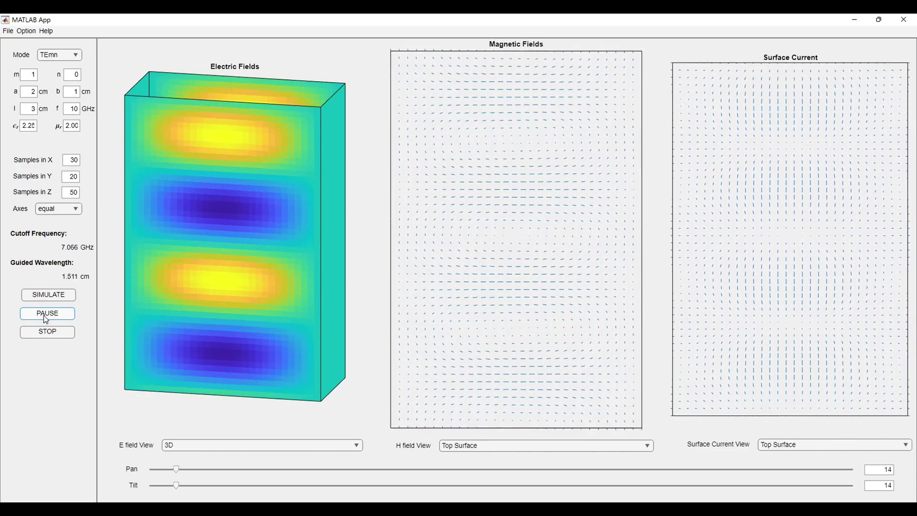
# Freeze the animation on the current frame, then resume it with all plots in 3D
pyautogui.click(44, 316)
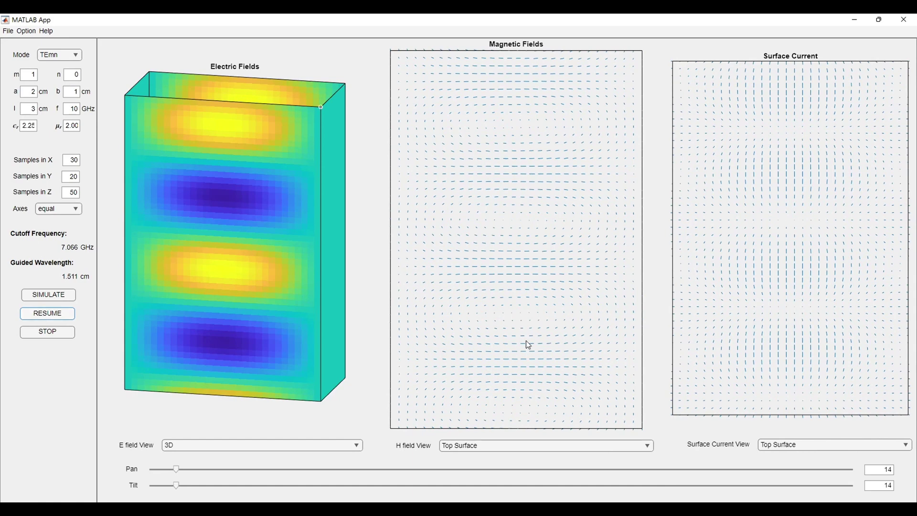
pyautogui.moveTo(795, 220)
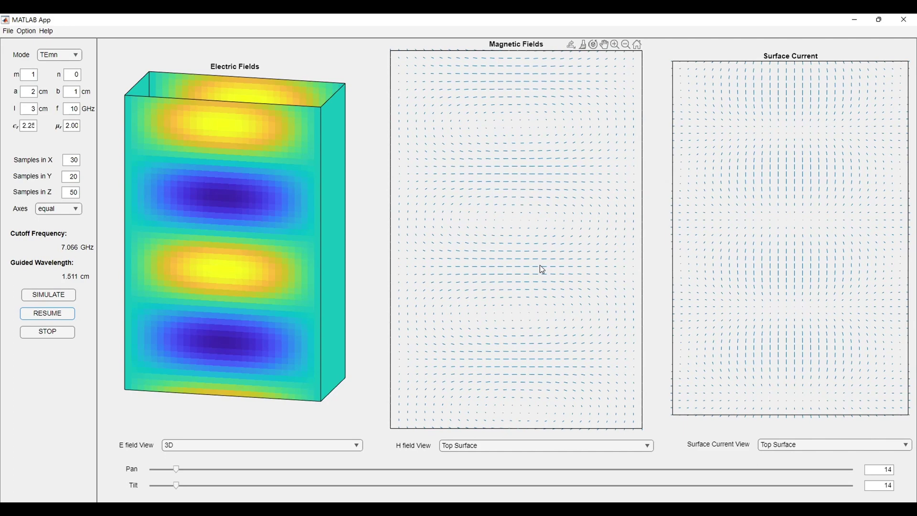
pyautogui.click(49, 315)
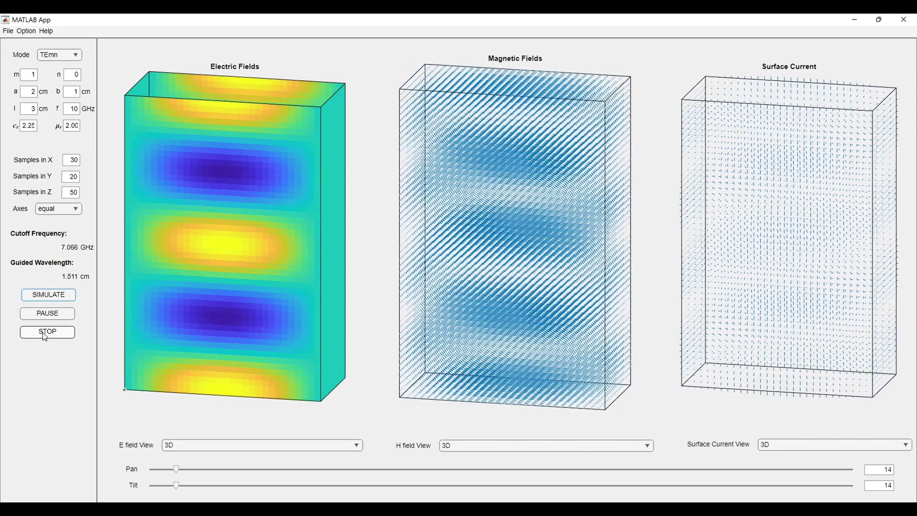
# Switch to TMmn mode with n = 1 and simulate TM11 (7.9 GHz cutoff)
pyautogui.click(42, 333)
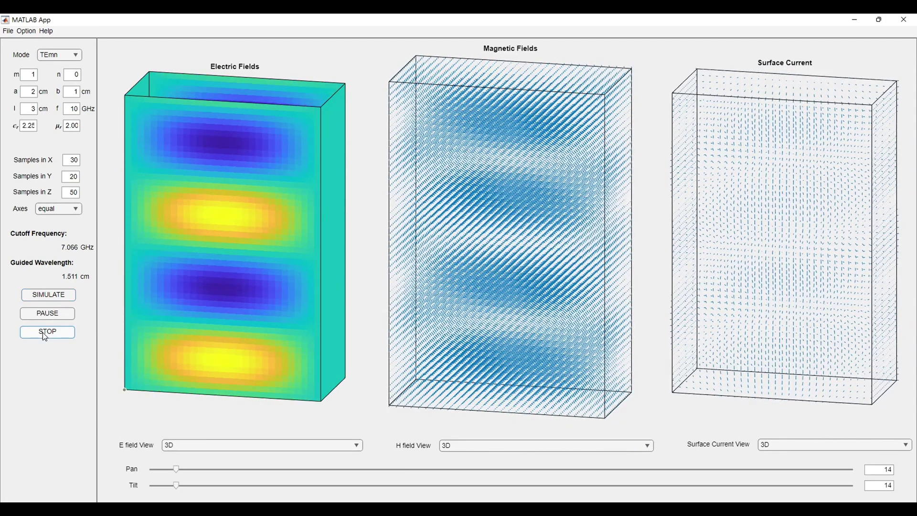
pyautogui.click(72, 56)
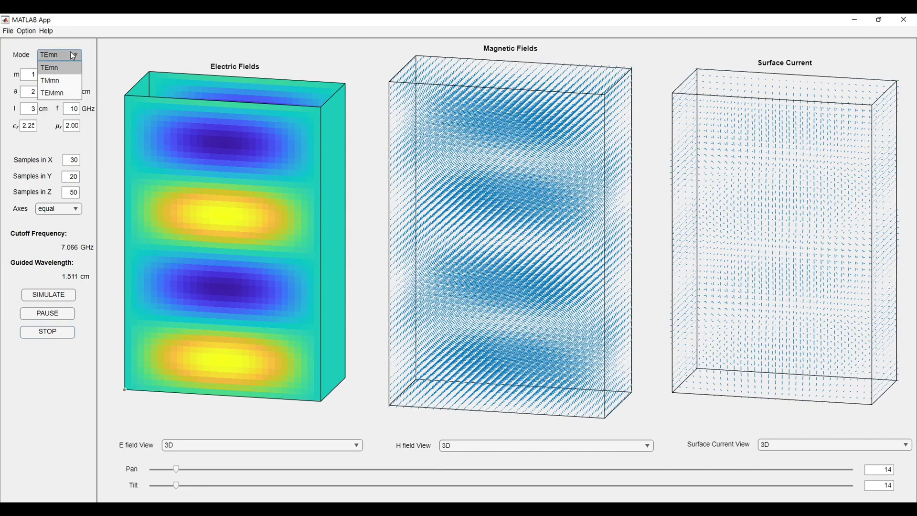
pyautogui.click(68, 80)
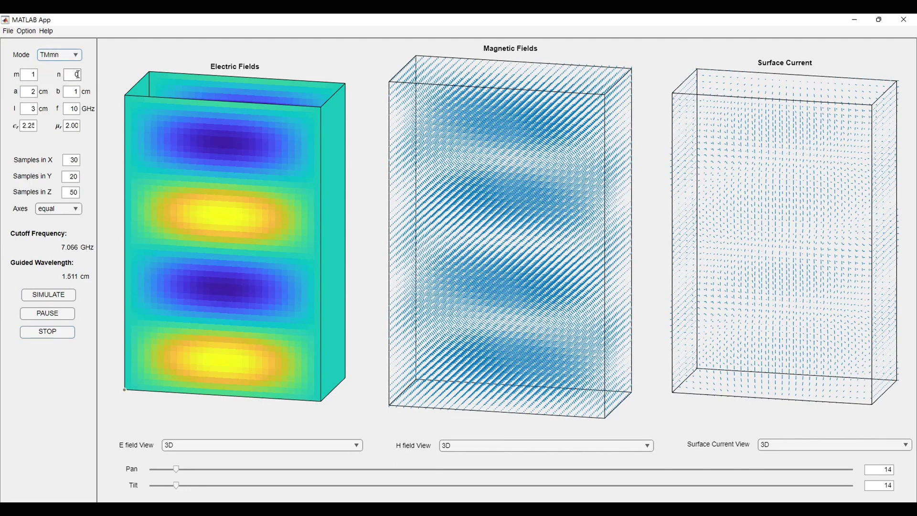
pyautogui.press('BackSpace')
pyautogui.write('1')
pyautogui.click(42, 298)
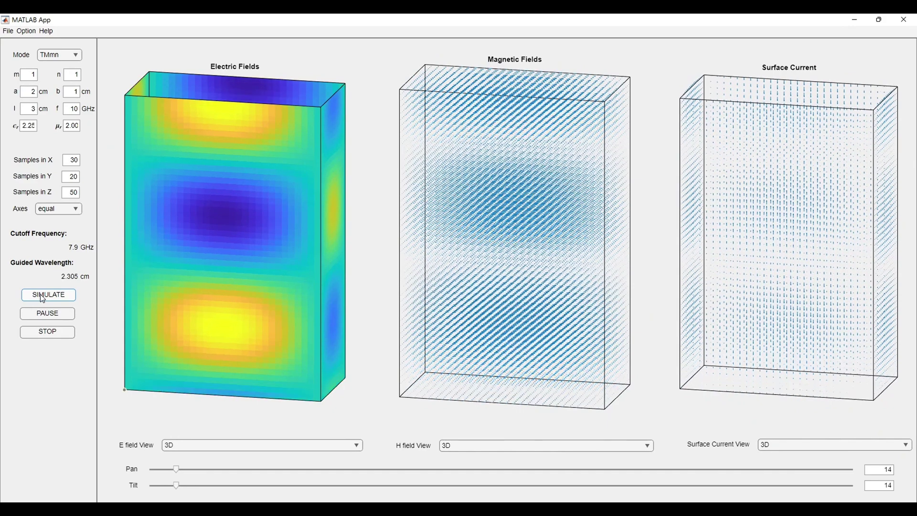
pyautogui.click(45, 331)
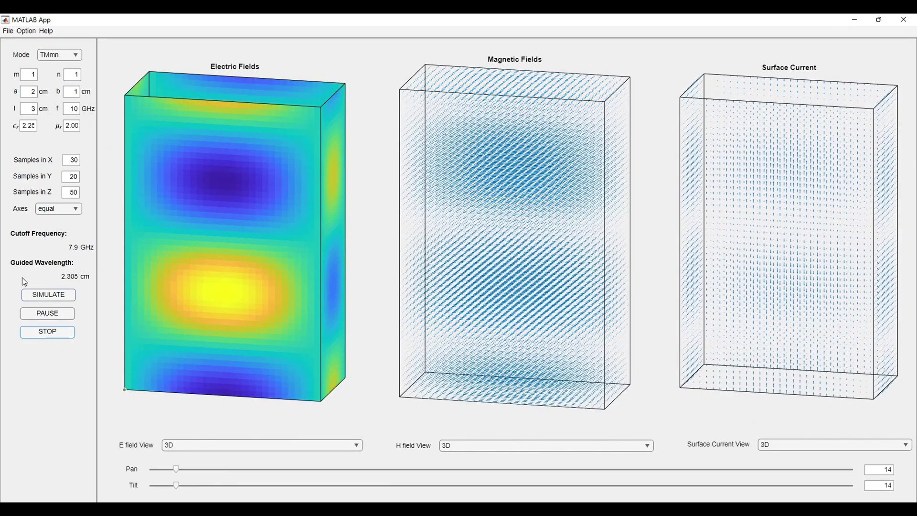
# Try simulating the TEMmn mode and dismiss the resulting error message
pyautogui.click(71, 56)
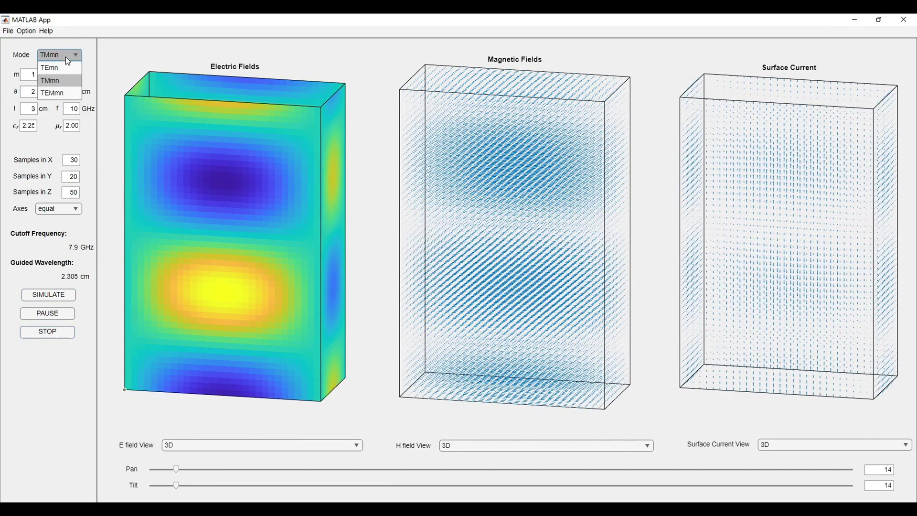
pyautogui.click(55, 94)
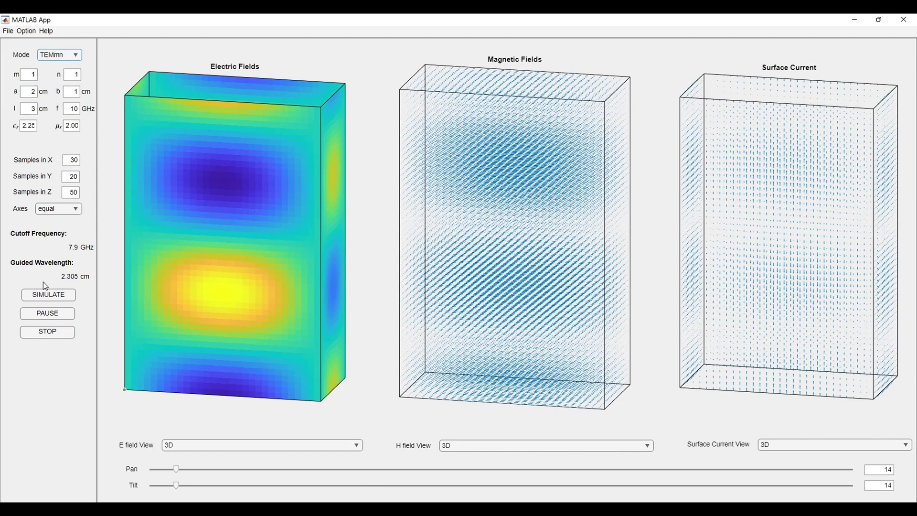
pyautogui.click(50, 296)
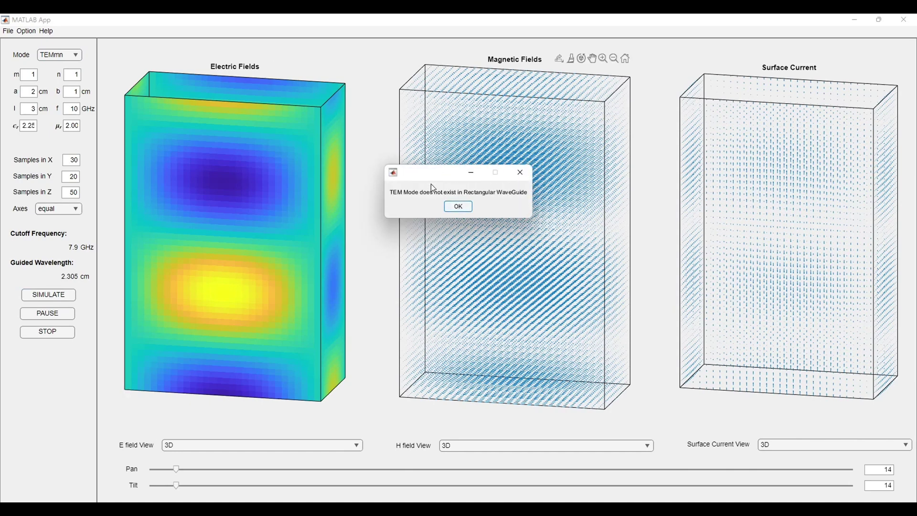
pyautogui.click(459, 207)
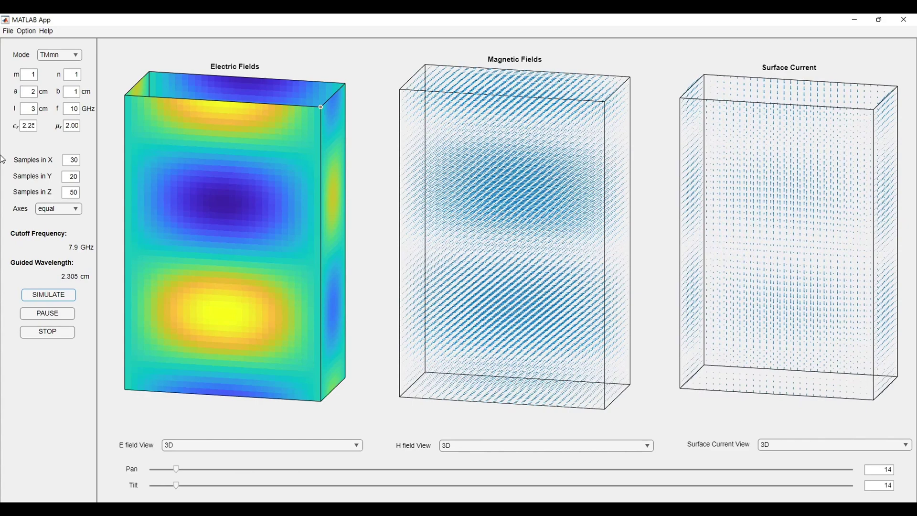
# Change the mode indices to m = 10 and n = 5 and re-simulate (72.836 GHz cutoff)
pyautogui.click(35, 75)
pyautogui.write('0')
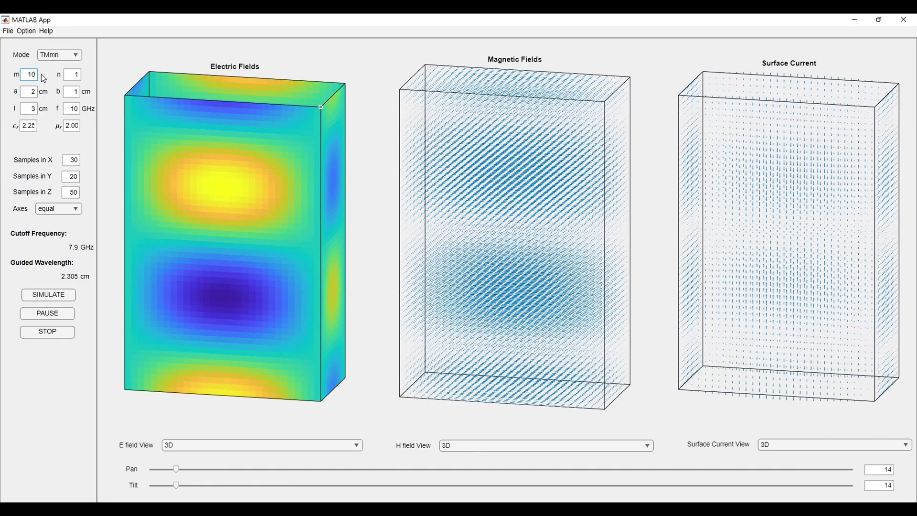
pyautogui.click(79, 75)
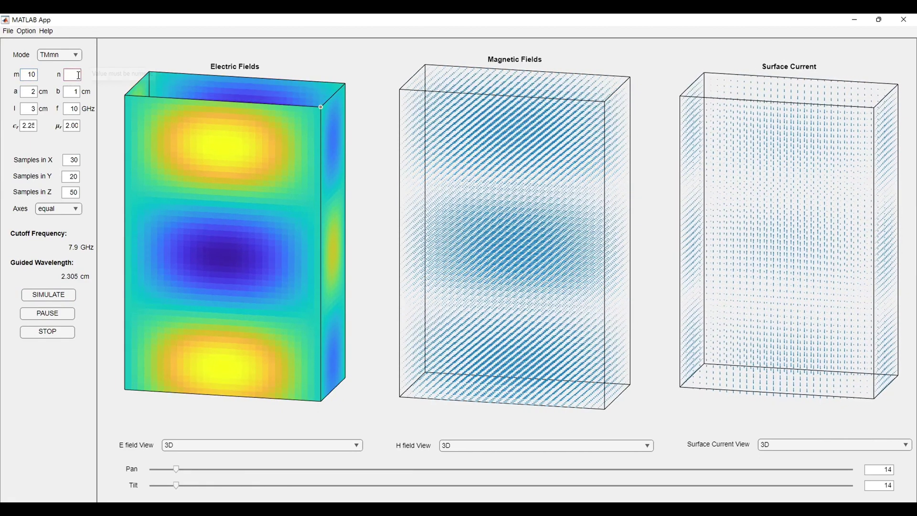
pyautogui.press('BackSpace')
pyautogui.write('5')
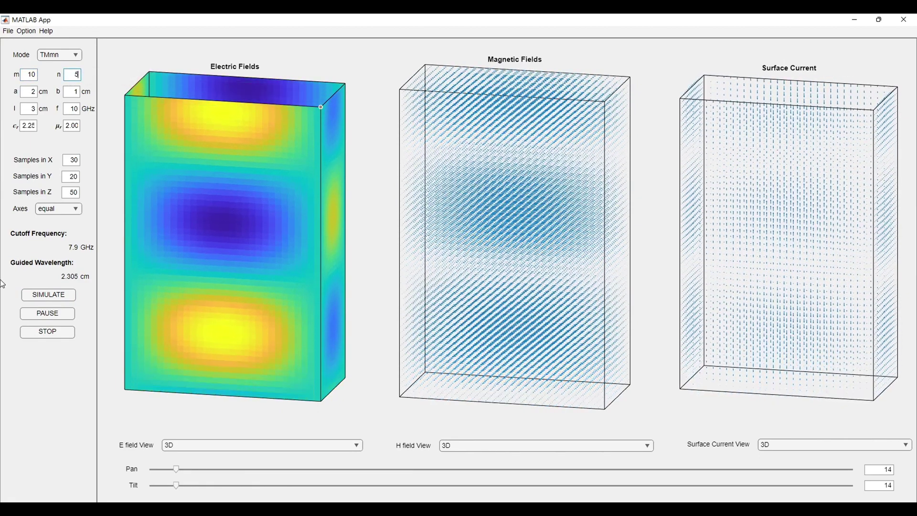
pyautogui.click(49, 295)
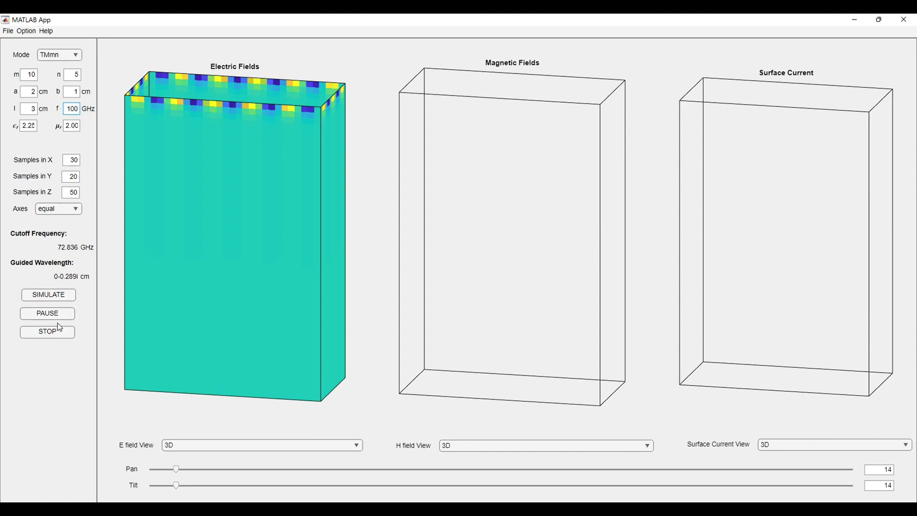
# Simulate TM10,5 at 100 GHz, set the X sample count to 60, and rerun
pyautogui.click(49, 295)
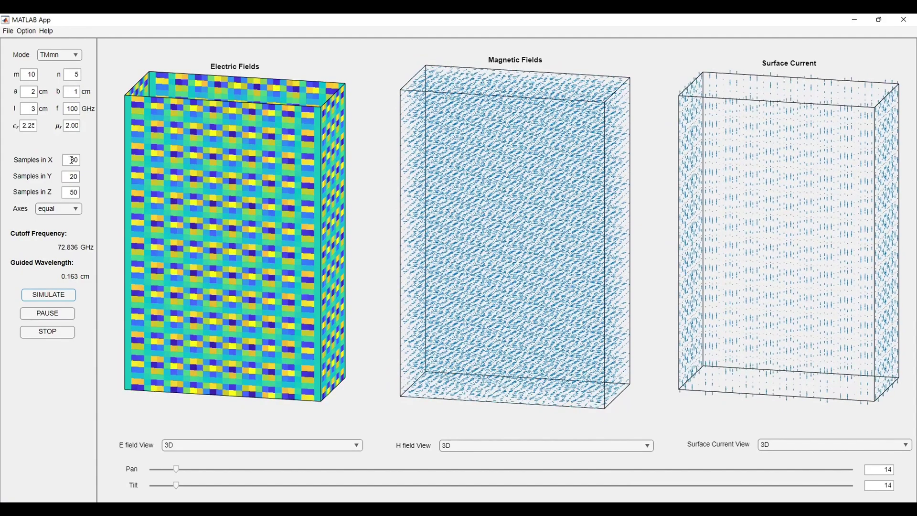
pyautogui.click(72, 160)
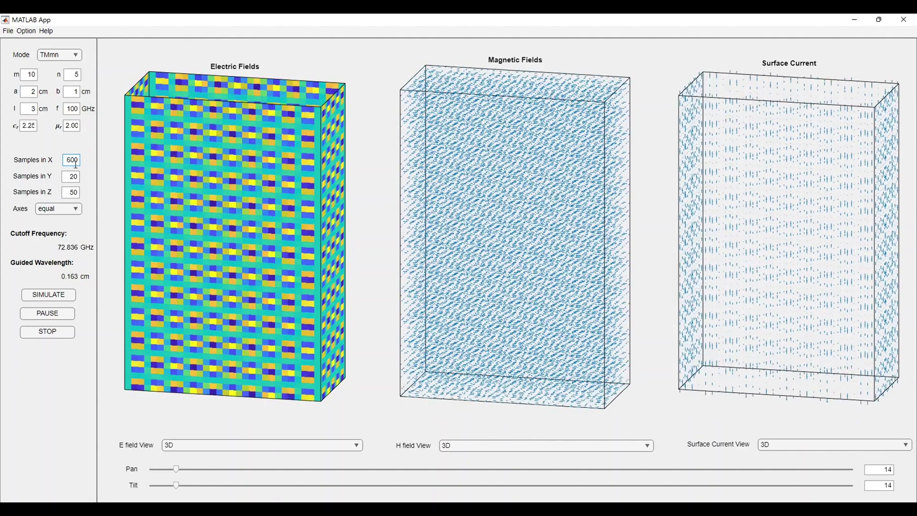
pyautogui.press('BackSpace')
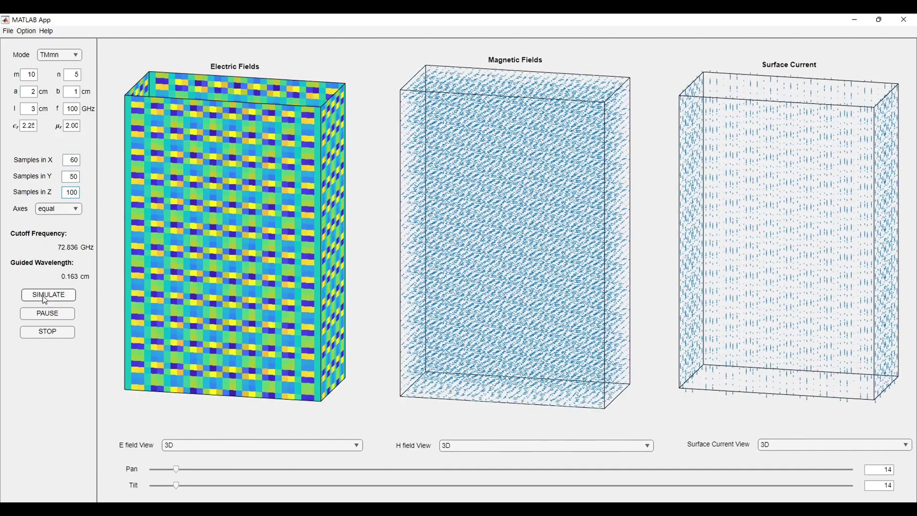
pyautogui.click(46, 296)
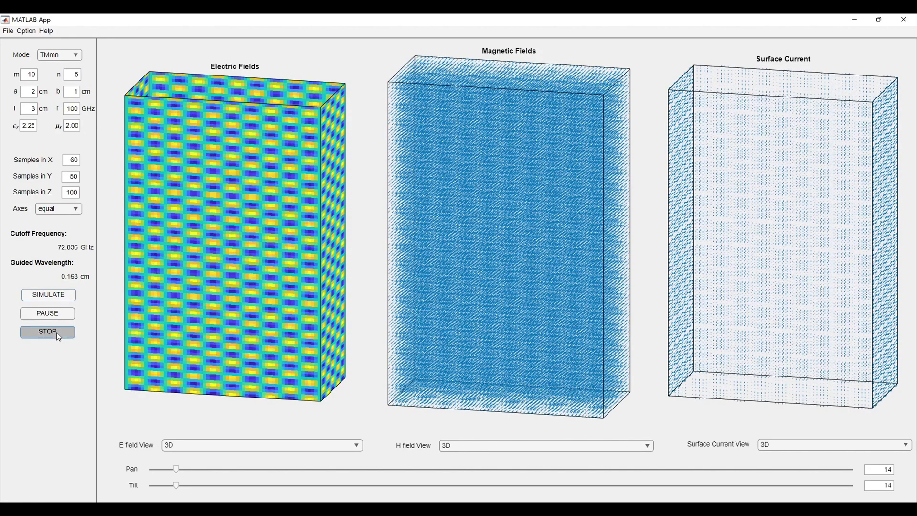
pyautogui.click(56, 332)
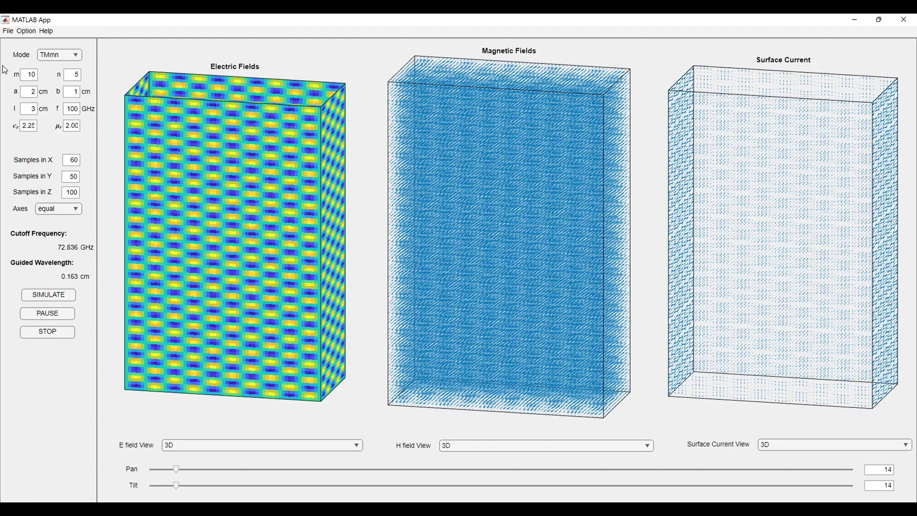
pyautogui.click(8, 31)
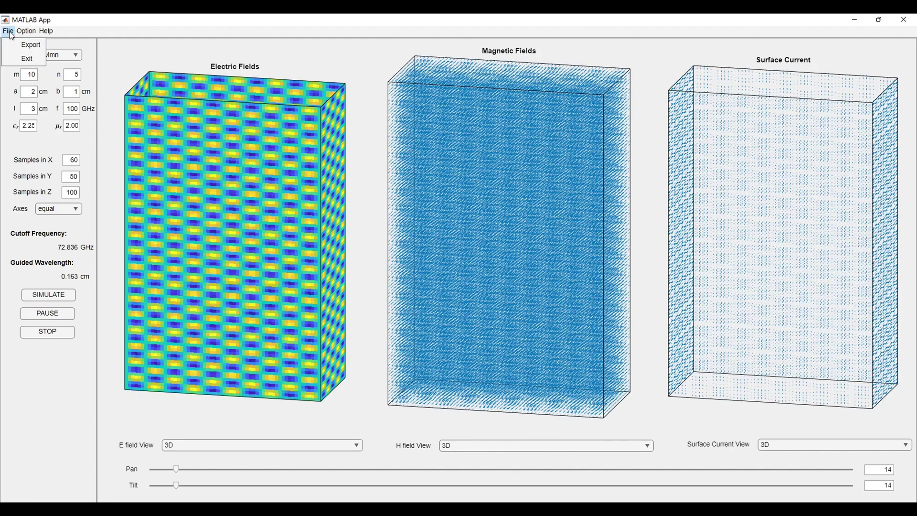
pyautogui.click(29, 46)
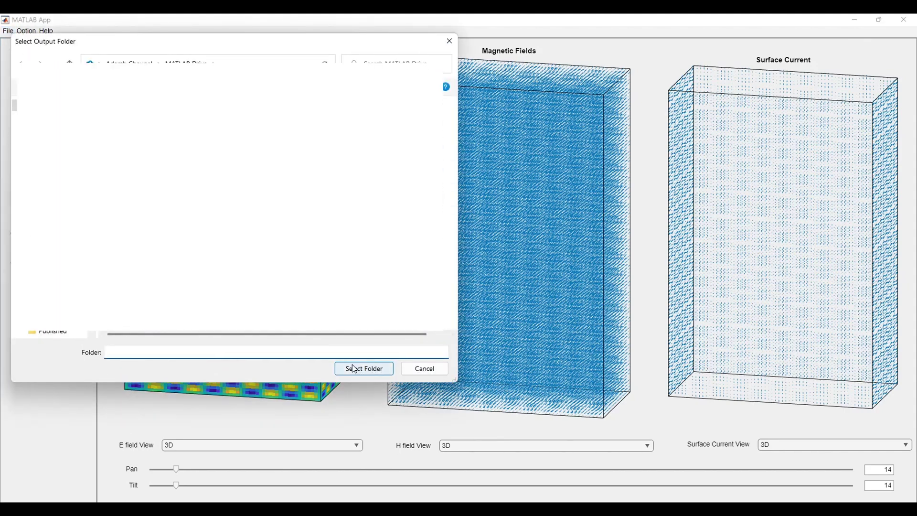
pyautogui.click(414, 367)
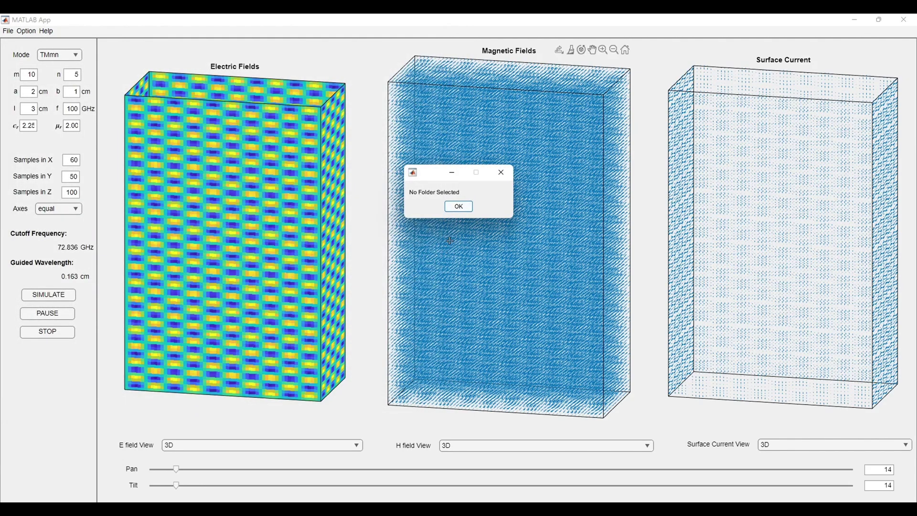
pyautogui.click(458, 207)
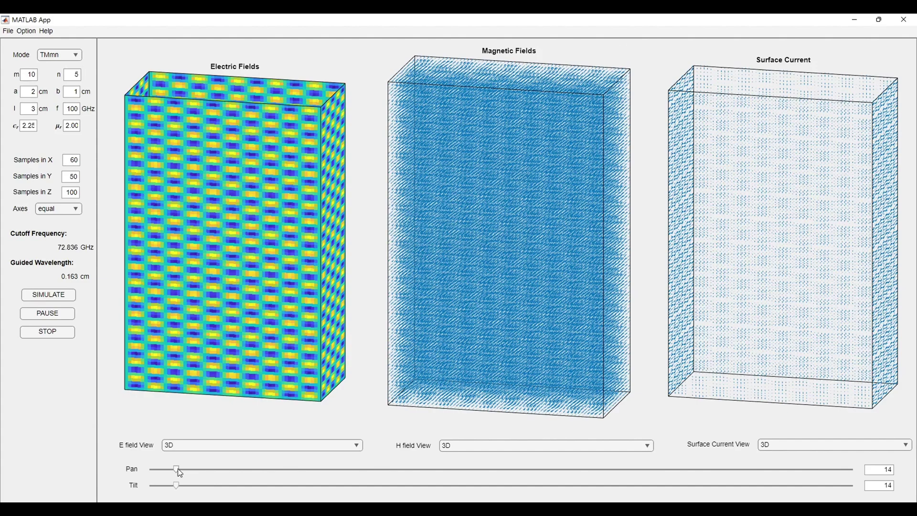
# Pan the three 3D plots to 81, then close the simulator and answer the exit prompt
pyautogui.moveTo(177, 468); pyautogui.dragTo(308, 468)
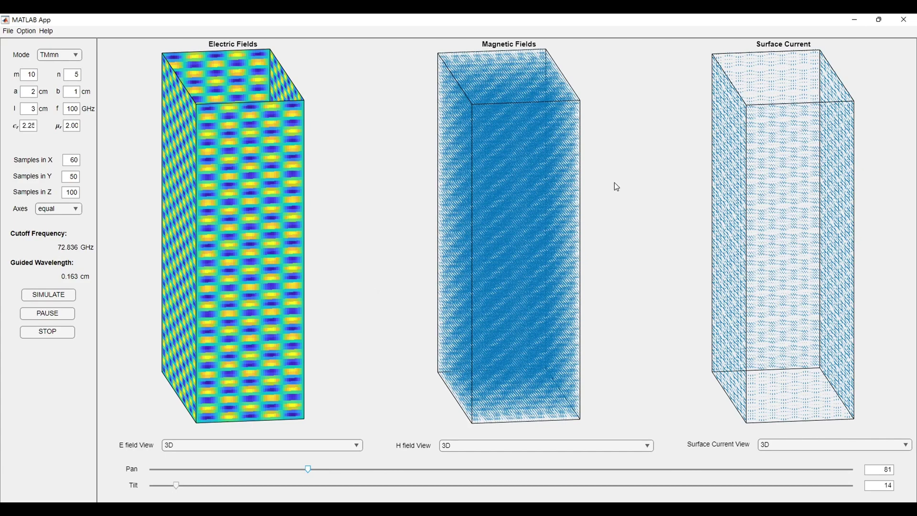
pyautogui.click(912, 23)
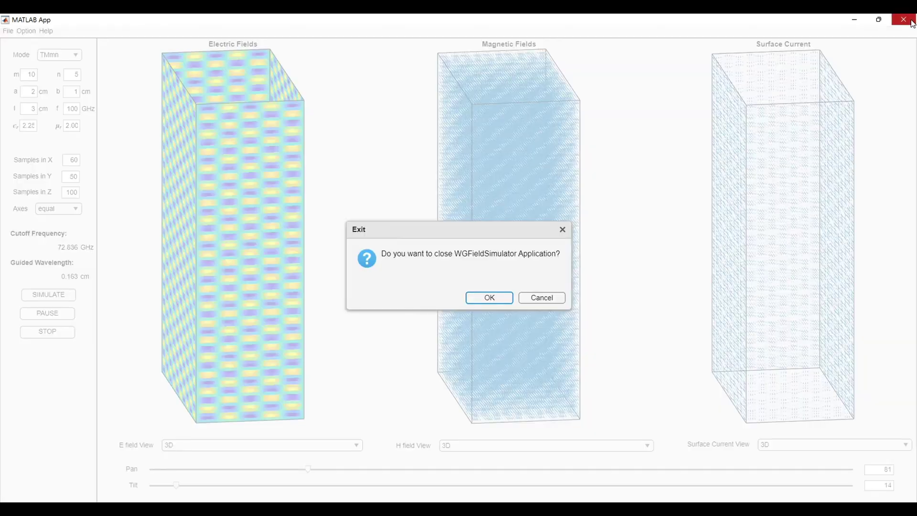
pyautogui.click(489, 298)
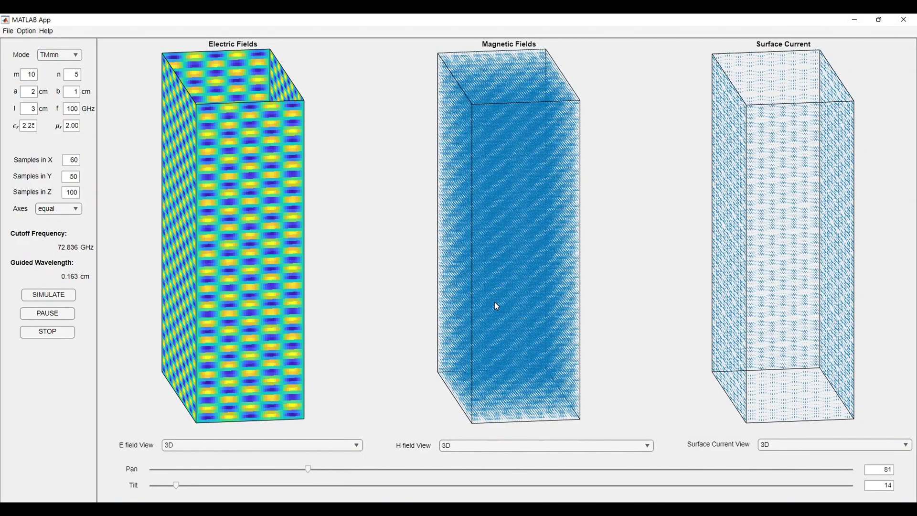